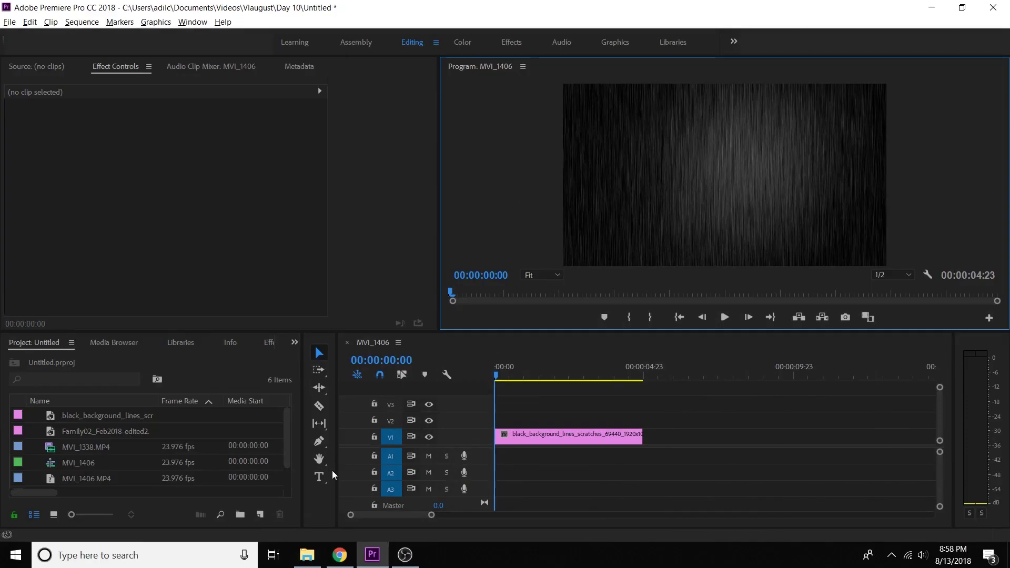
Step: Switch to the text tool to start adding a title over the scratched background
left_click(318, 477)
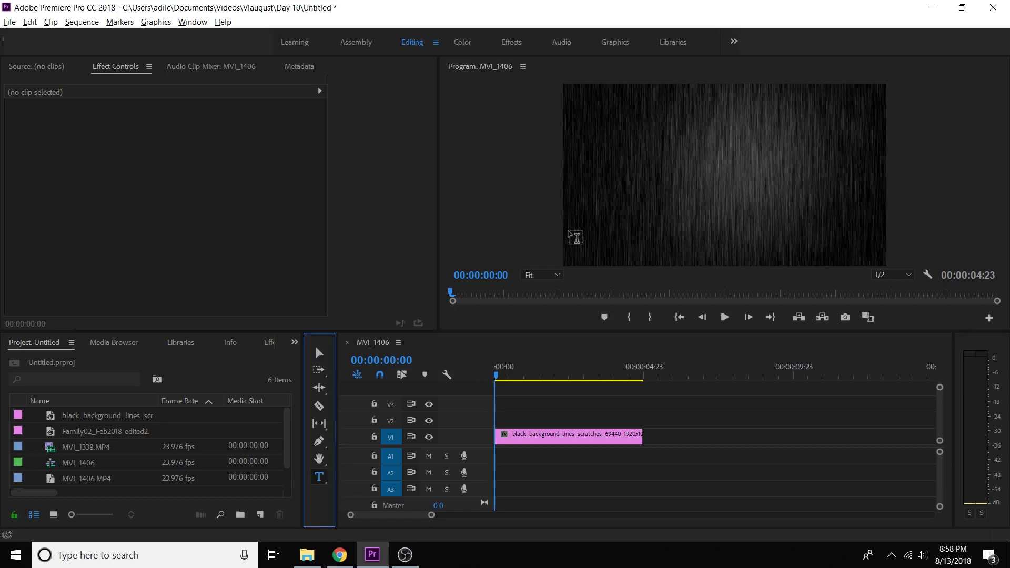
Step: Create a text graphic in the Program monitor set to Lucida Sans Typewriter Bold, size 150
left_click(609, 155)
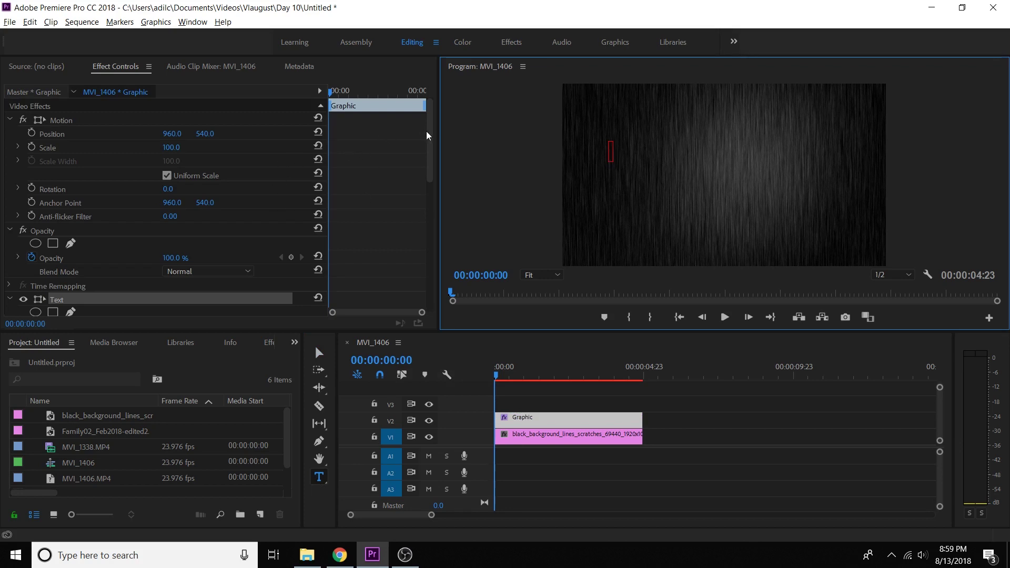
left_click_drag(430, 131, 425, 196)
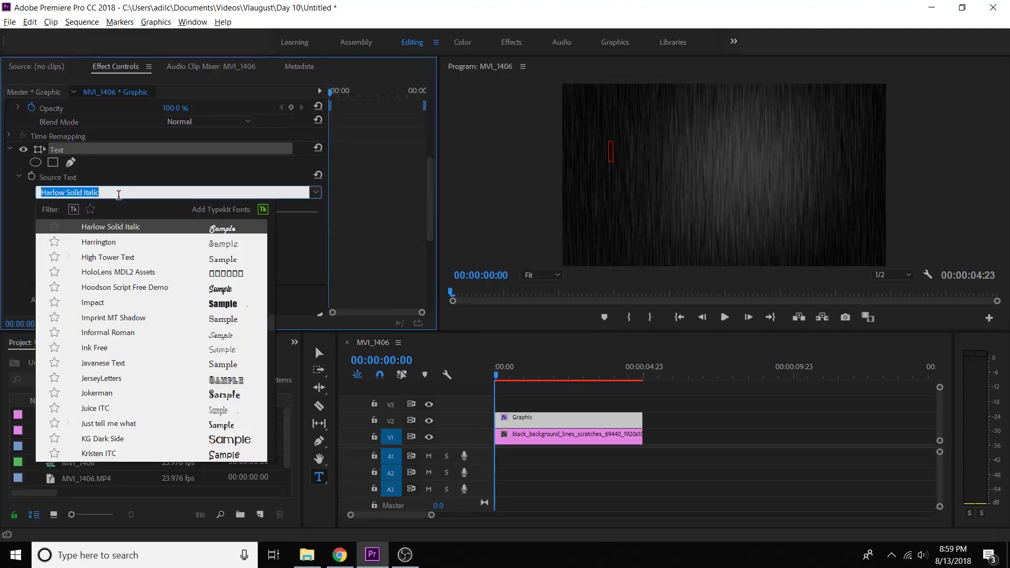
type("TYPEWRITE")
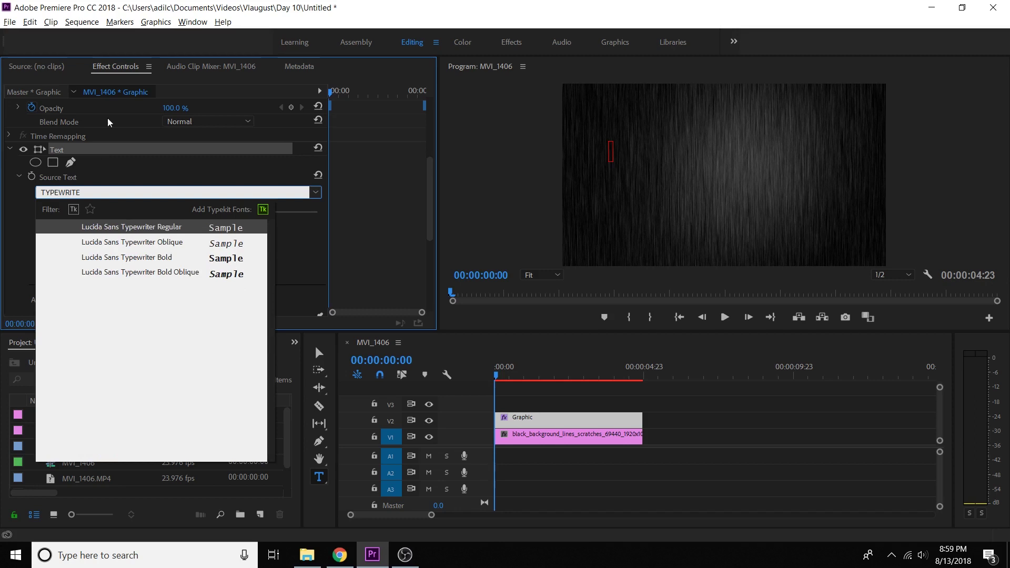
left_click(145, 258)
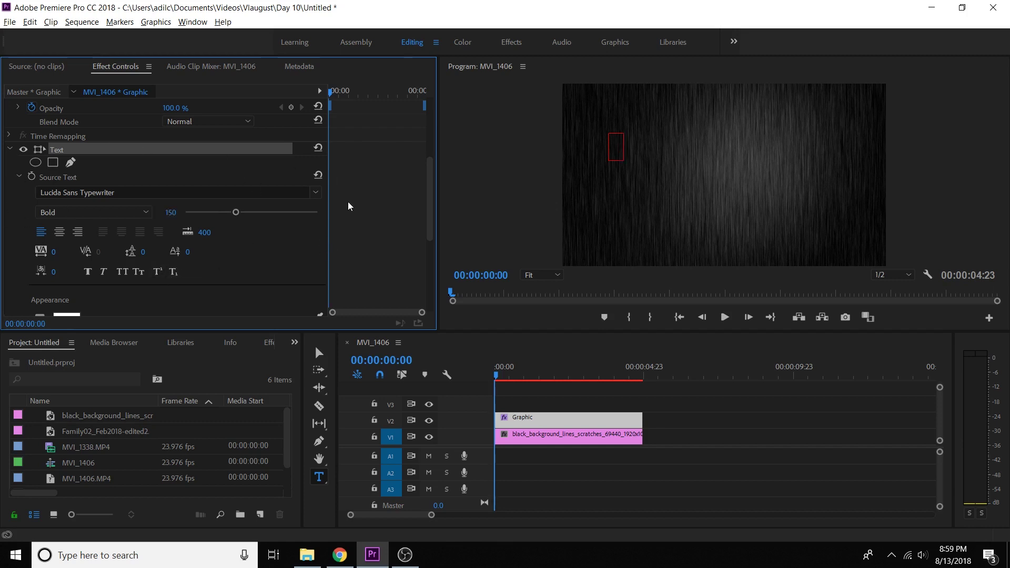
left_click(620, 157)
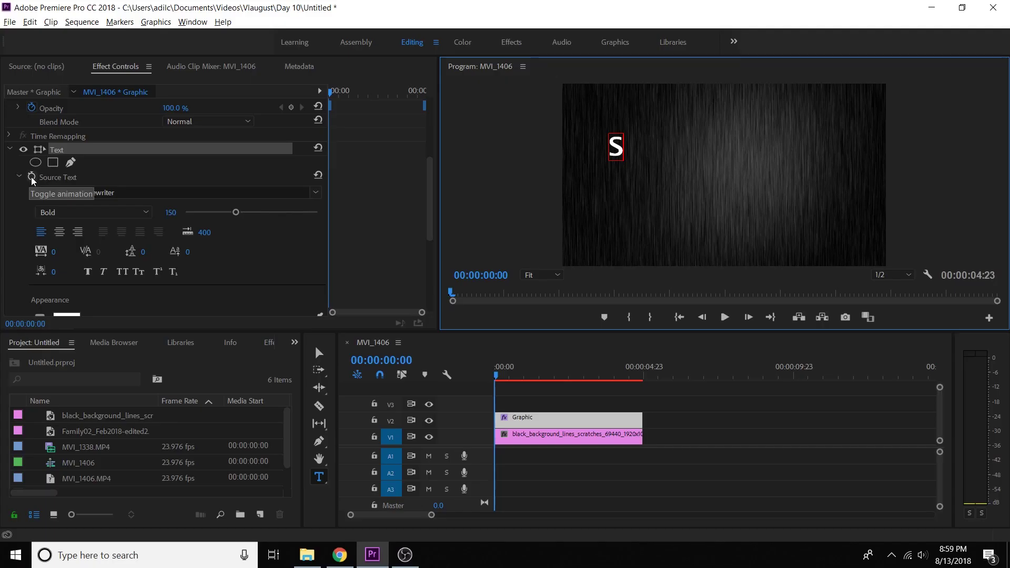
Step: Enable Source Text keyframing for the 'S' title
left_click(30, 176)
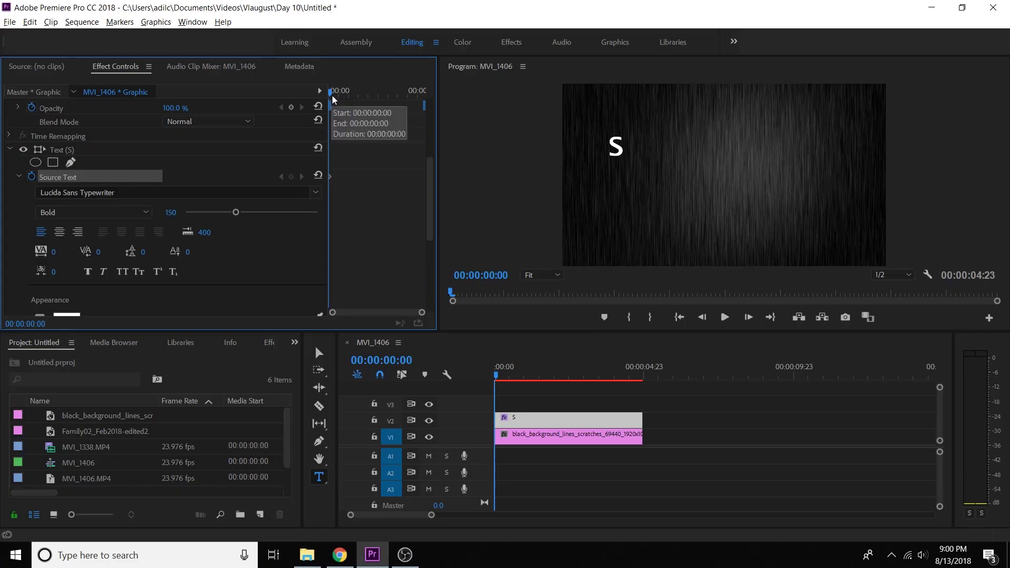
Step: Advance a few frames and add 'UB' so the title reads 'SUB'
left_click_drag(330, 93, 335, 98)
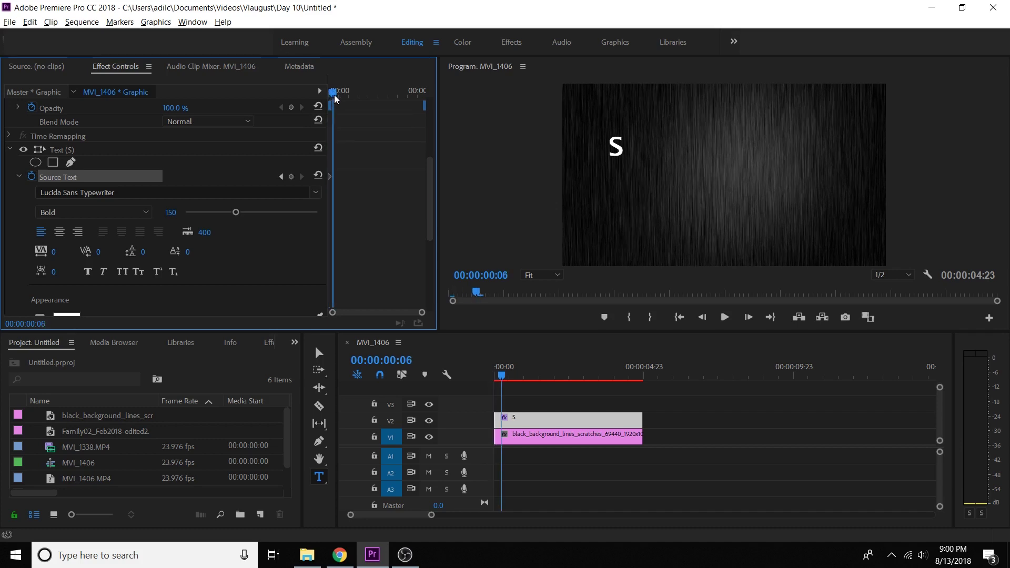
left_click(630, 157)
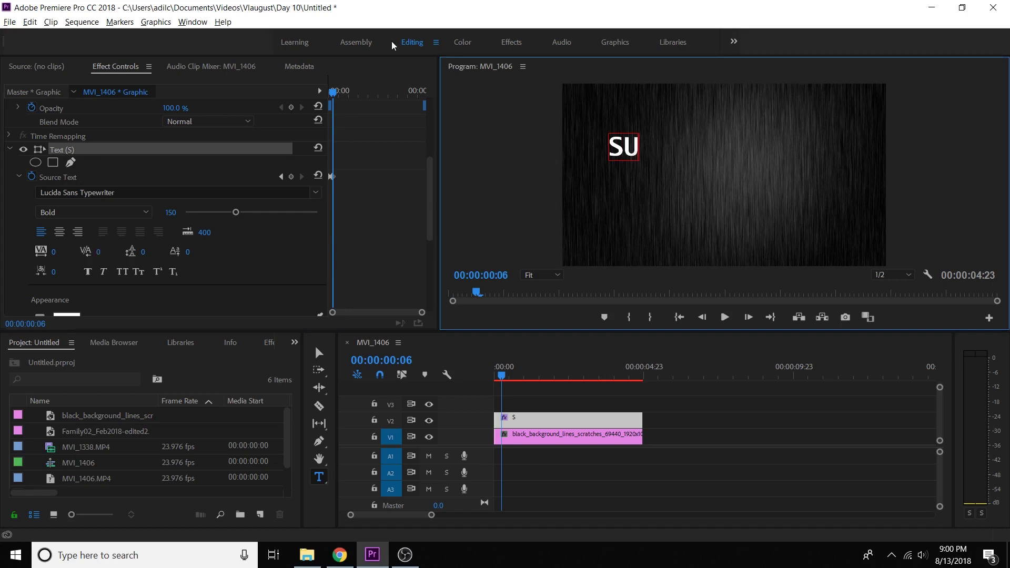
left_click_drag(334, 95, 337, 96)
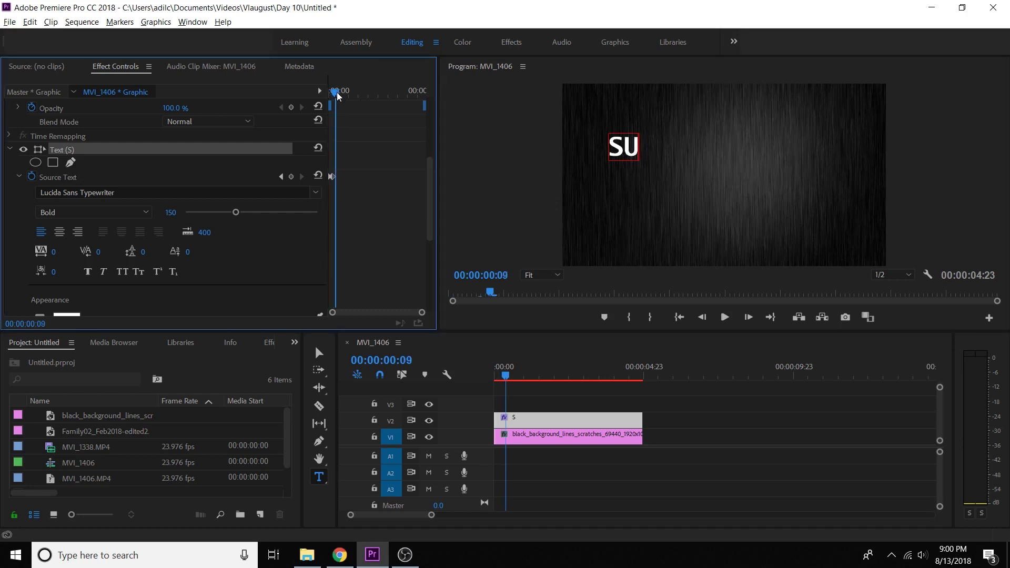
left_click(638, 151)
type("UB")
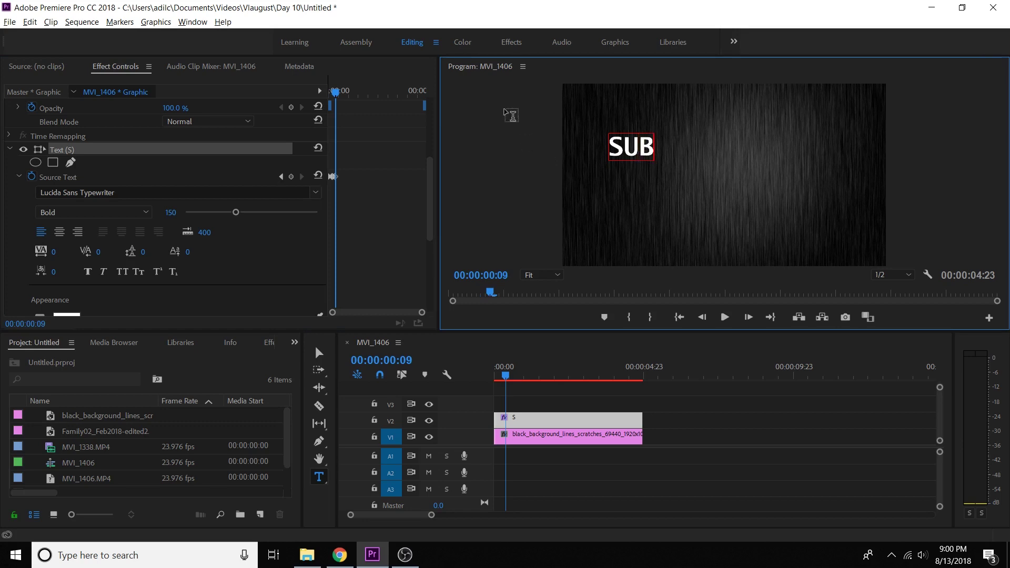
Step: Keep advancing and add S, C and R so the title reads 'SUBSCR'
left_click_drag(335, 93, 355, 94)
left_click(468, 118)
type("S")
left_click(674, 153)
type("C")
left_click(686, 150)
type("R")
Step: Add I, B and the final E, completing 'SUBSCRIBE'
left_click(706, 154)
type("I")
left_click(719, 155)
type("B")
left_click(737, 154)
type("E")
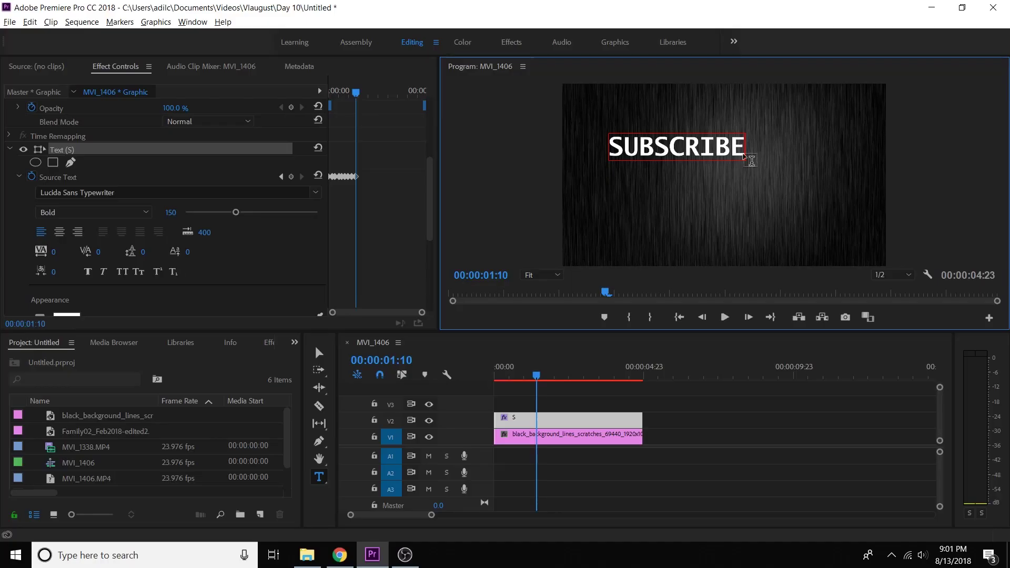
Step: Advance the playhead and add a space, T and O so the title reads 'SUBSCRIBE TO'
left_click_drag(357, 93, 361, 93)
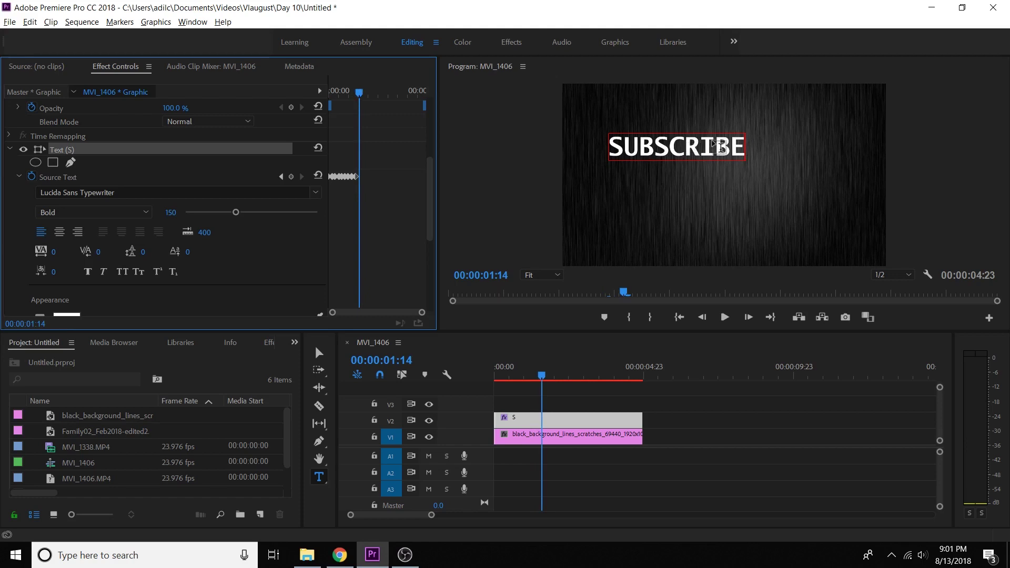
left_click(748, 153)
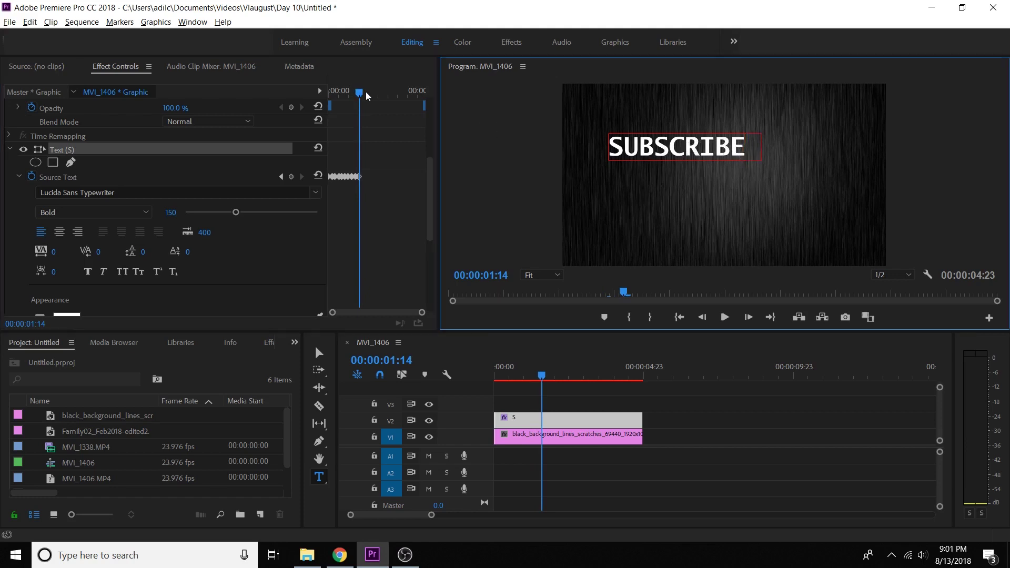
left_click_drag(361, 93, 377, 93)
left_click(763, 153)
type("T")
left_click(781, 160)
type("O")
left_click(797, 158)
left_click(805, 158)
left_click(810, 158)
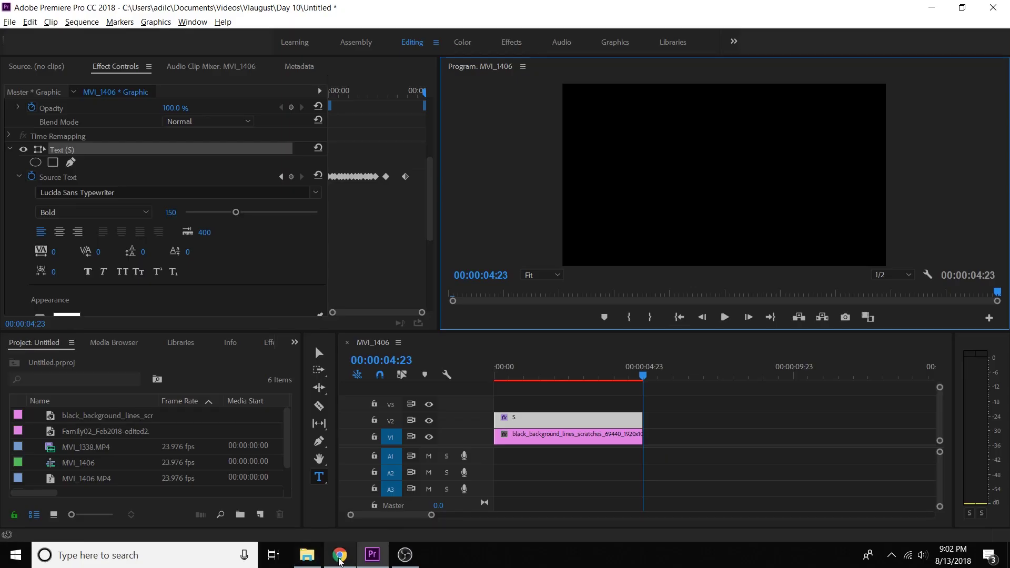
Step: Open Chrome from the taskbar to find a keyboard typing sound effect
left_click(340, 558)
mouse_move(419, 501)
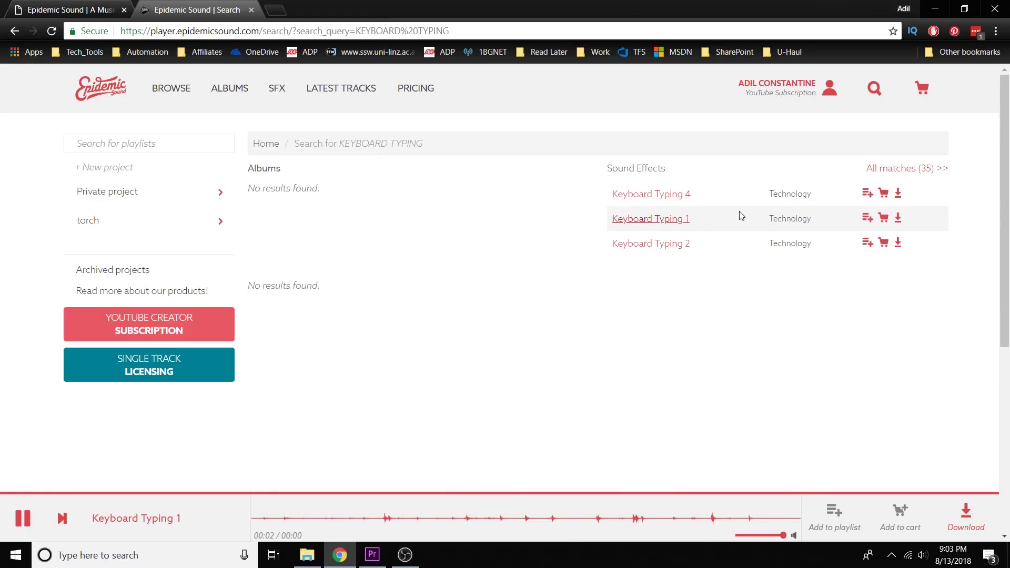
Step: Drag ES_Keyboard Typing 1 from File Explorer onto the Premiere timeline
left_click(932, 8)
left_click(307, 555)
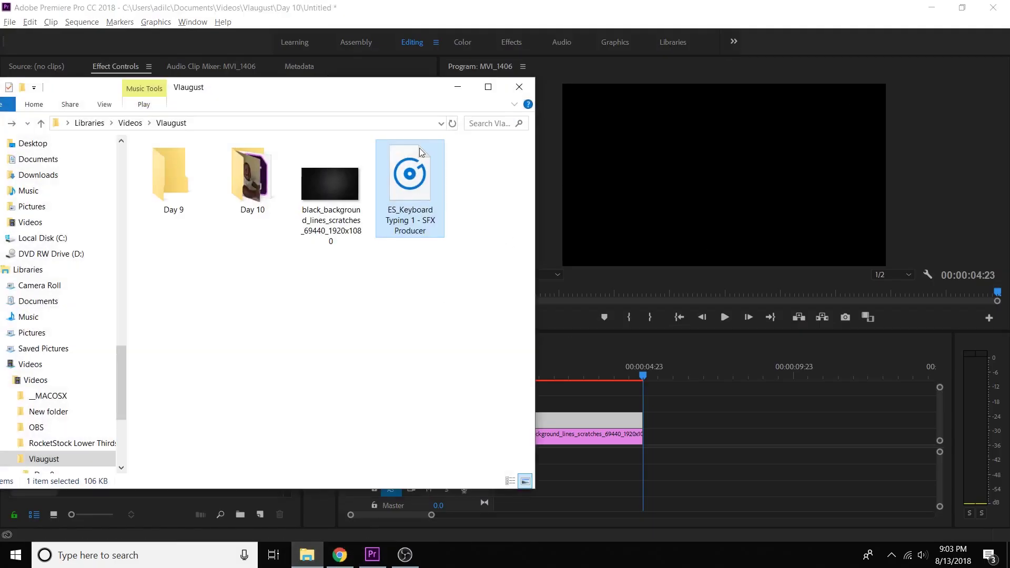
left_click_drag(412, 183, 667, 454)
left_click(456, 88)
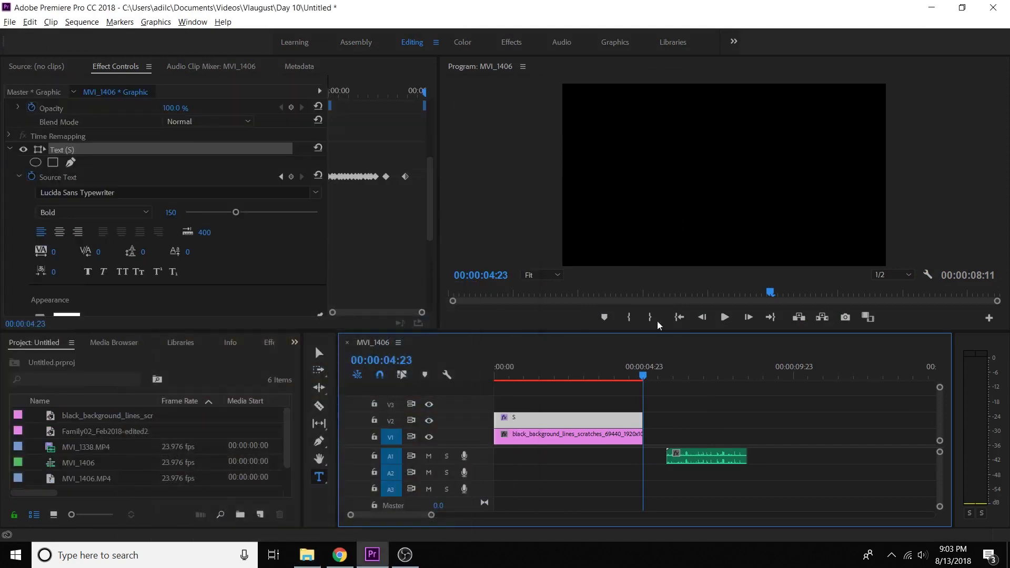
Step: Shift the V2 title clip a few frames later and move the typing sound left beneath it
left_click_drag(527, 422, 537, 424)
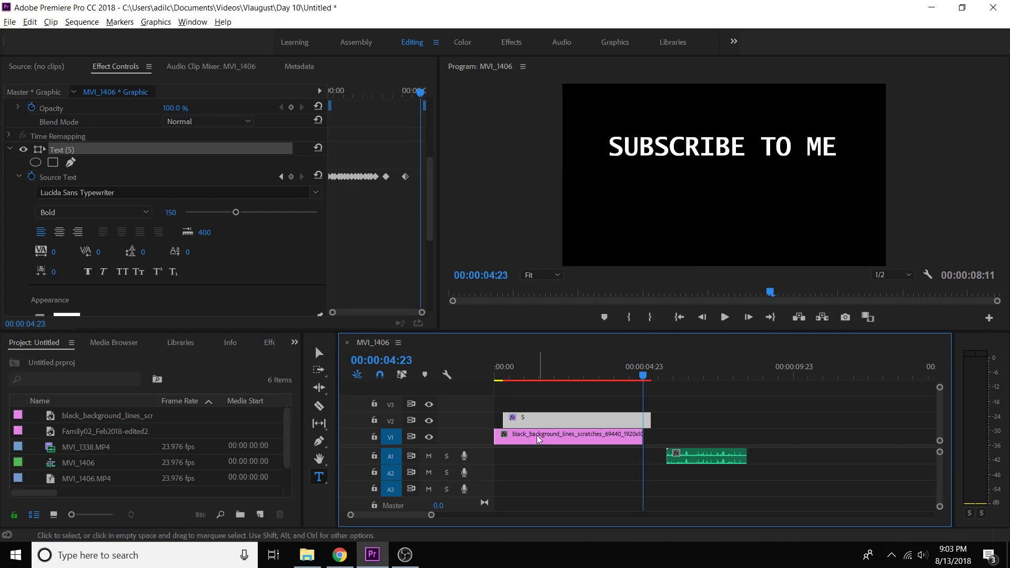
left_click(679, 317)
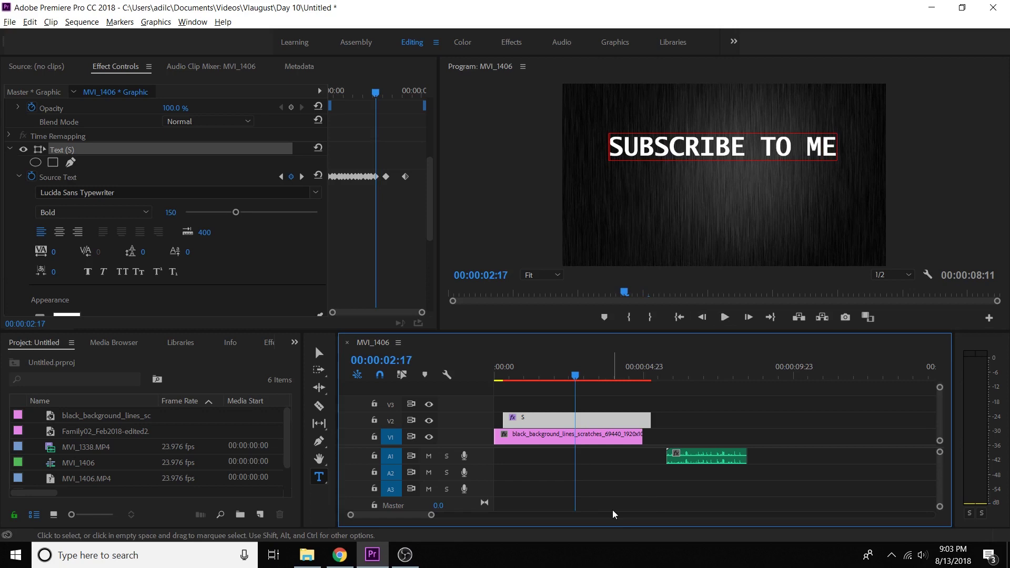
key("c")
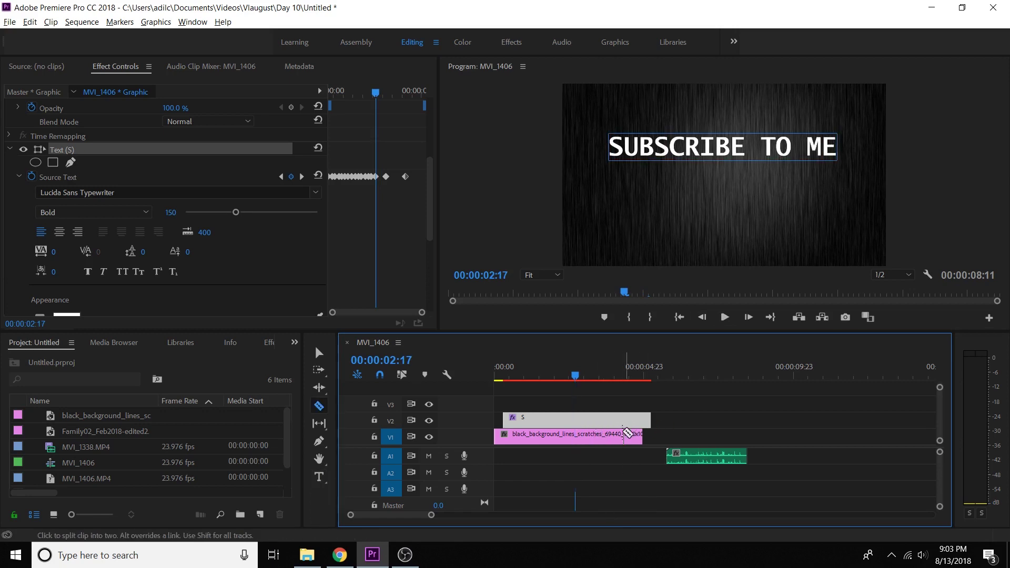
key("v")
left_click_drag(706, 458, 548, 452)
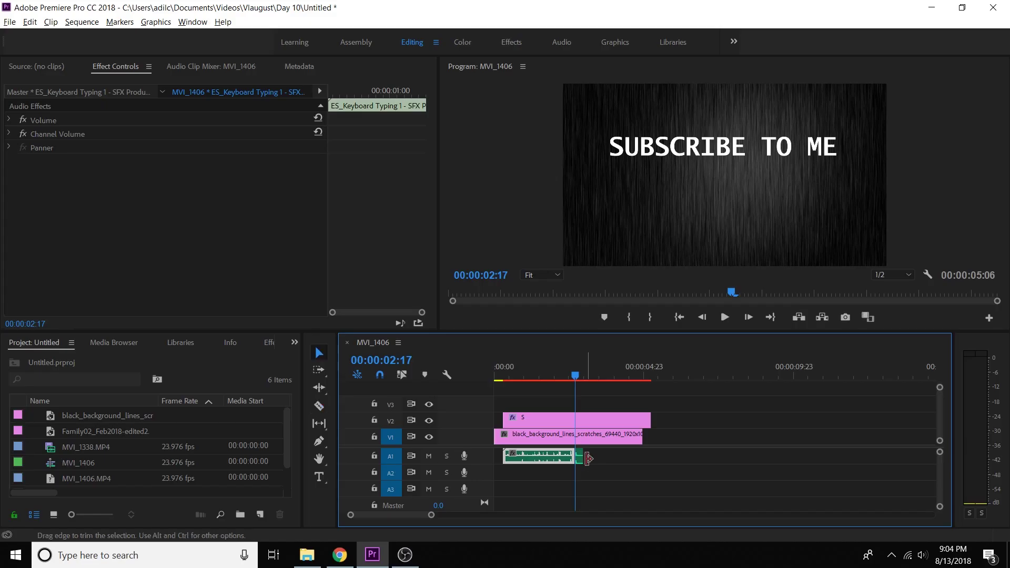
Step: Trim the end of the A1 typing sound and return the playhead to the start
left_click_drag(587, 459, 578, 461)
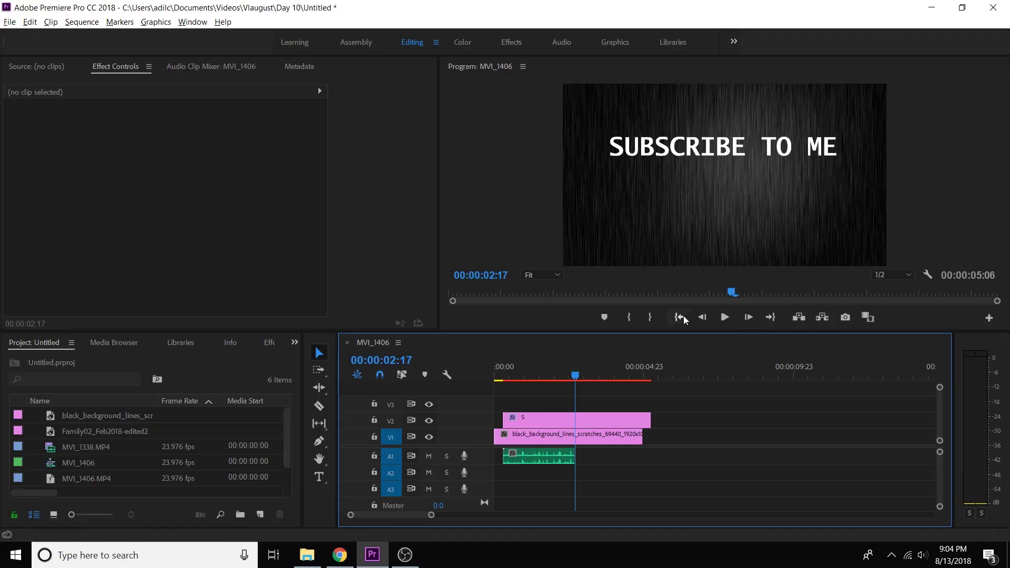
left_click(682, 315)
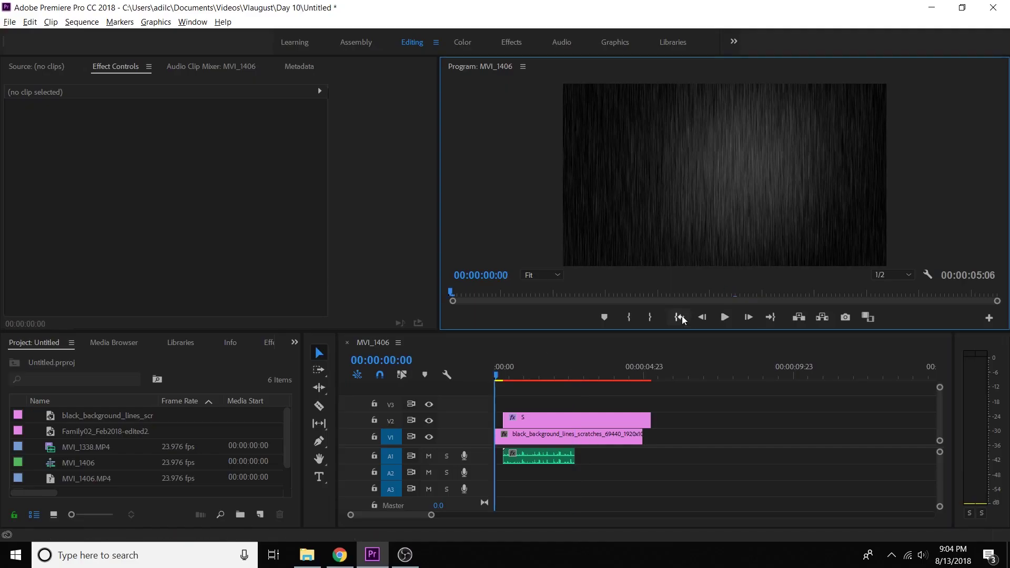